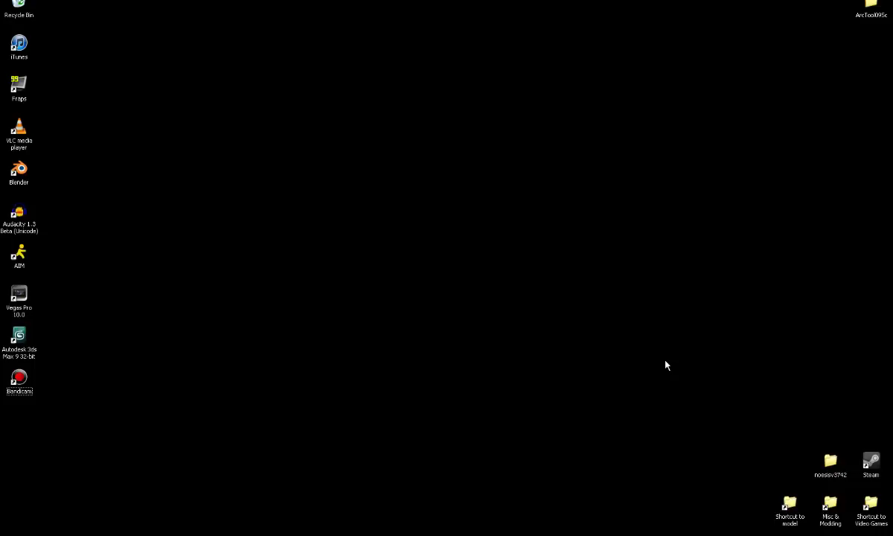
Open the Archive folder inside Video Games\RESIDENT EVIL 5\nativePC\Image
double_click(871, 506)
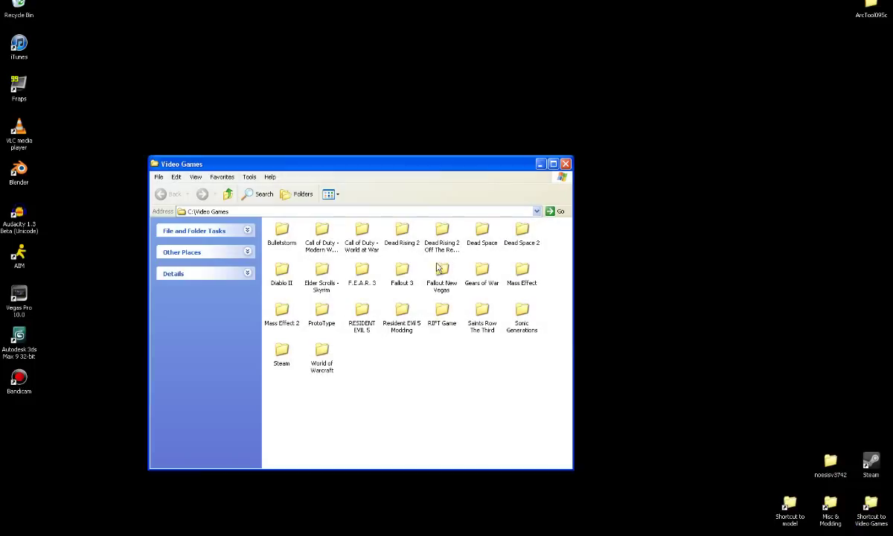
double_click(362, 311)
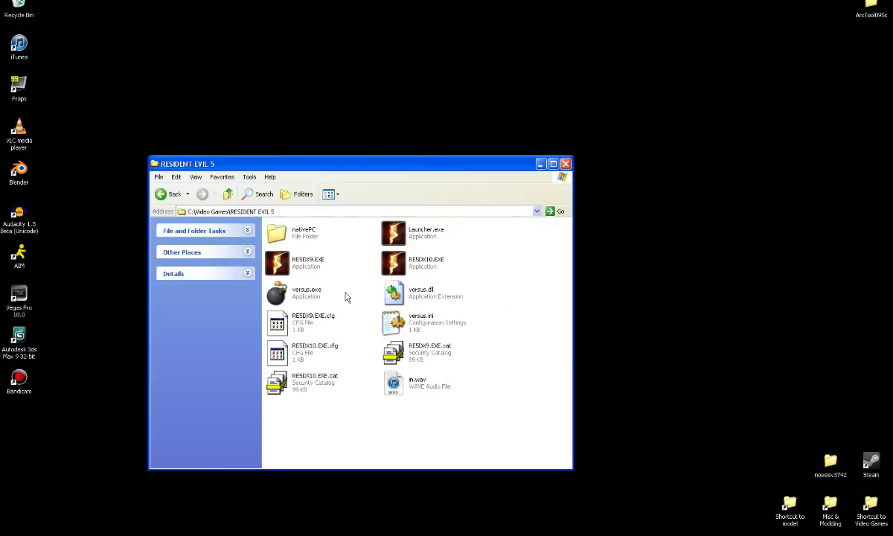
double_click(281, 233)
double_click(396, 260)
double_click(294, 233)
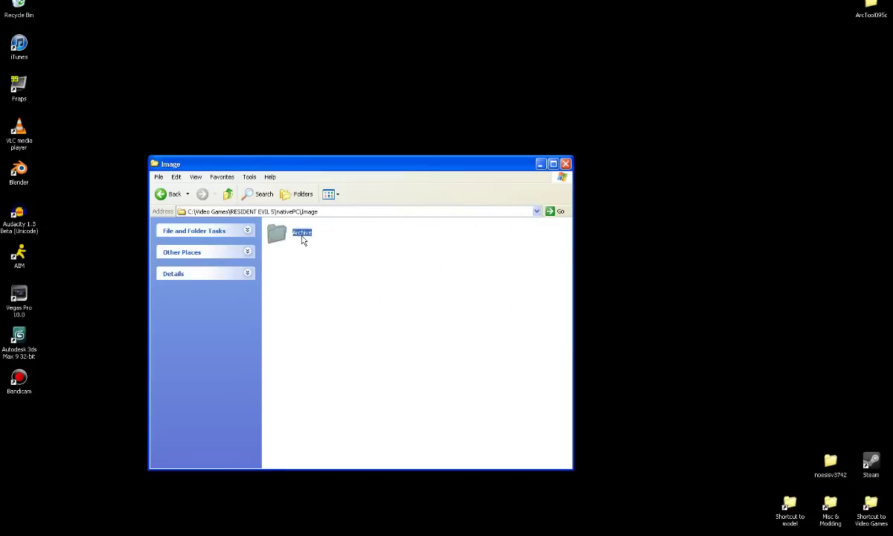
Copy s400.arc from the Archive folder into the ArcTool095c folder on the desktop, replacing the existing file
click(342, 282)
key(s)
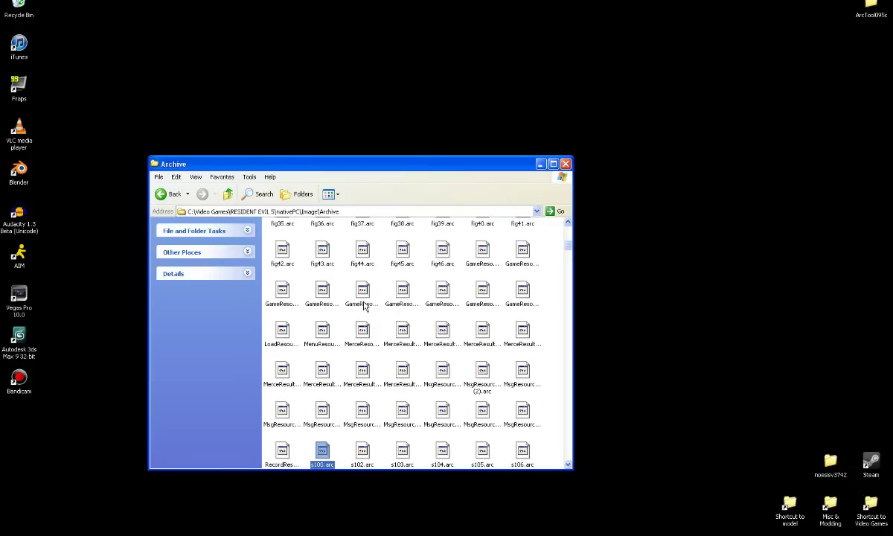
scroll(364, 406, down, 1)
scroll(365, 408, down, 1)
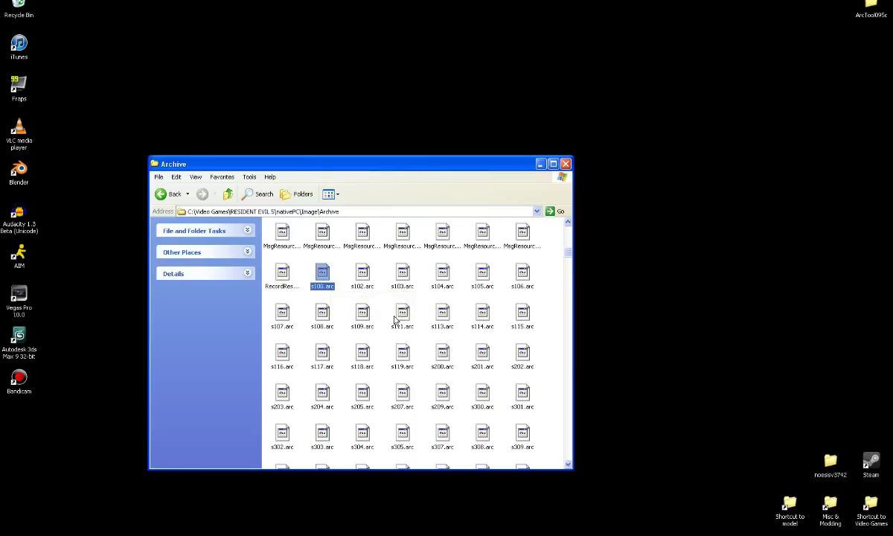
scroll(379, 369, down, 2)
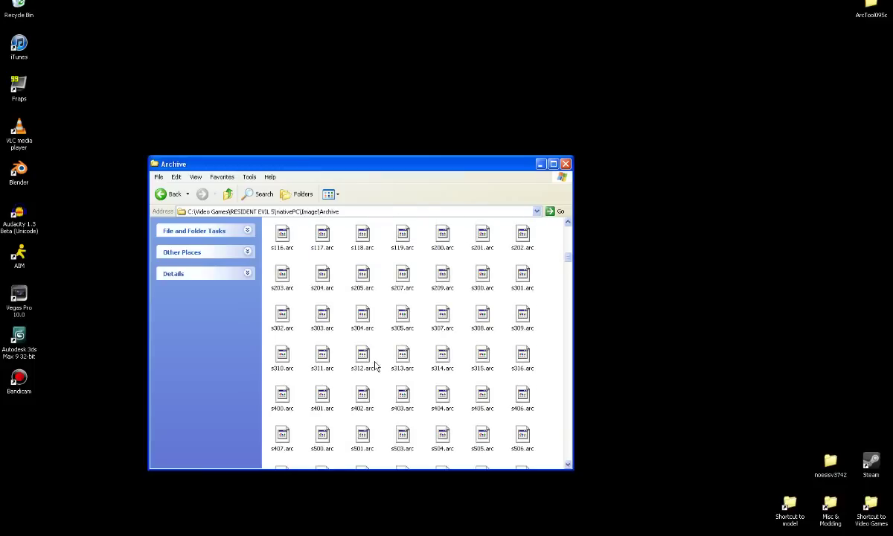
click(284, 398)
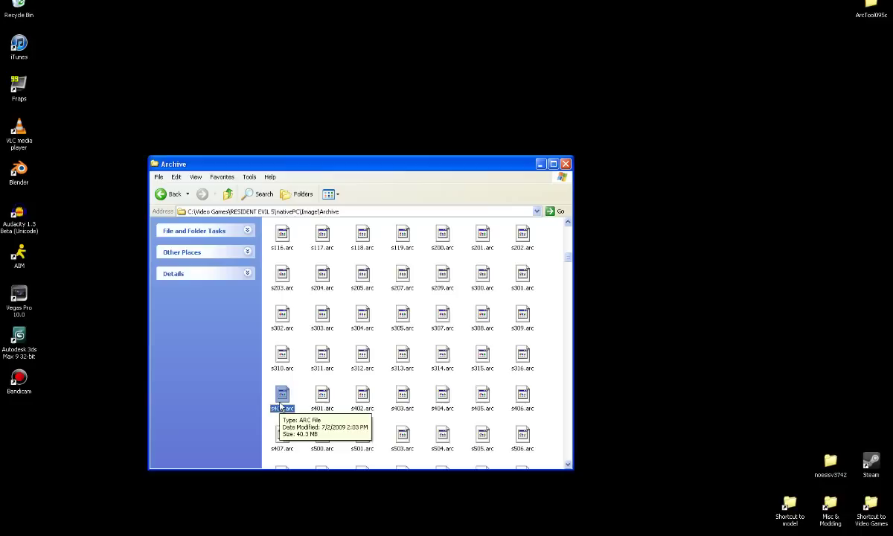
double_click(870, 9)
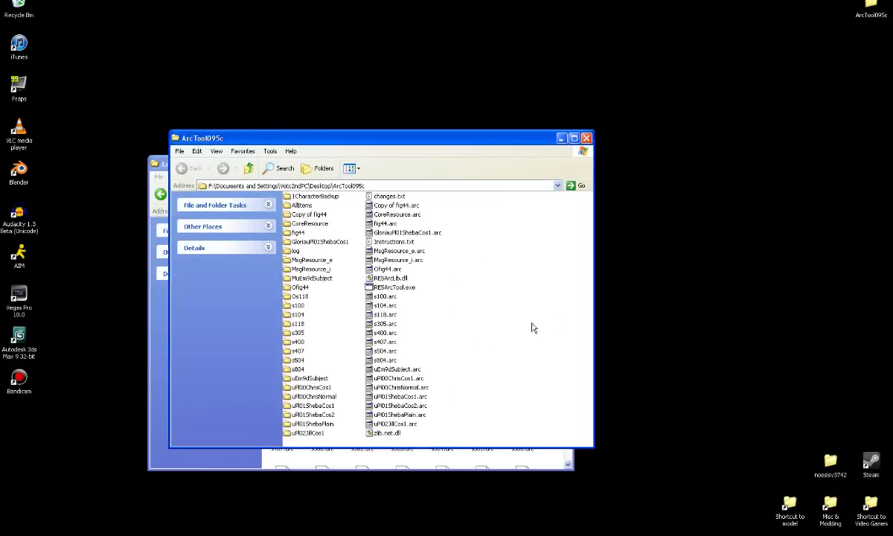
key(ctrl+v)
click(456, 302)
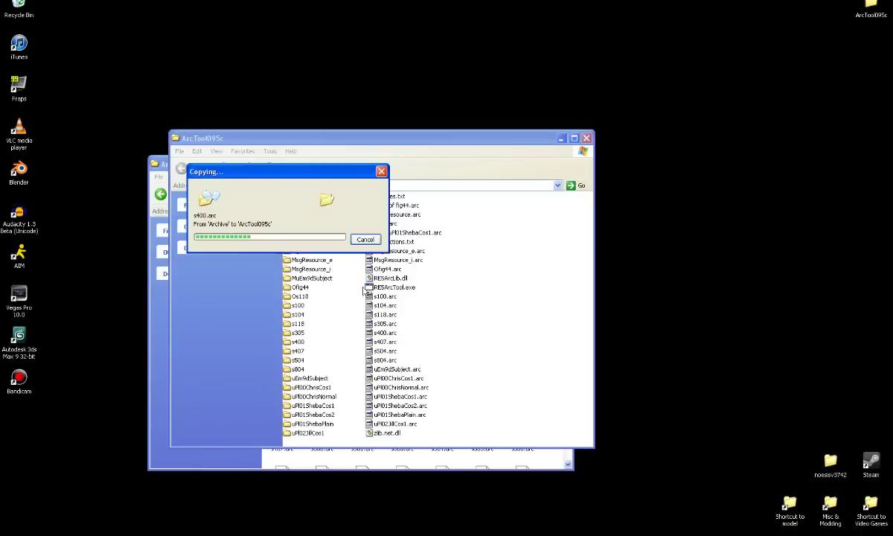
Delete the previously extracted s400 folder from ArcTool095c
click(298, 344)
key(Delete)
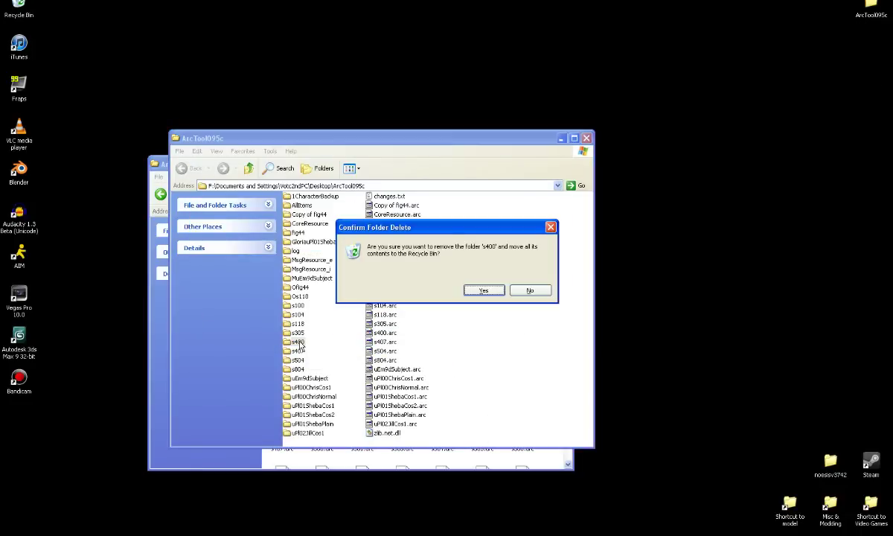
key(Return)
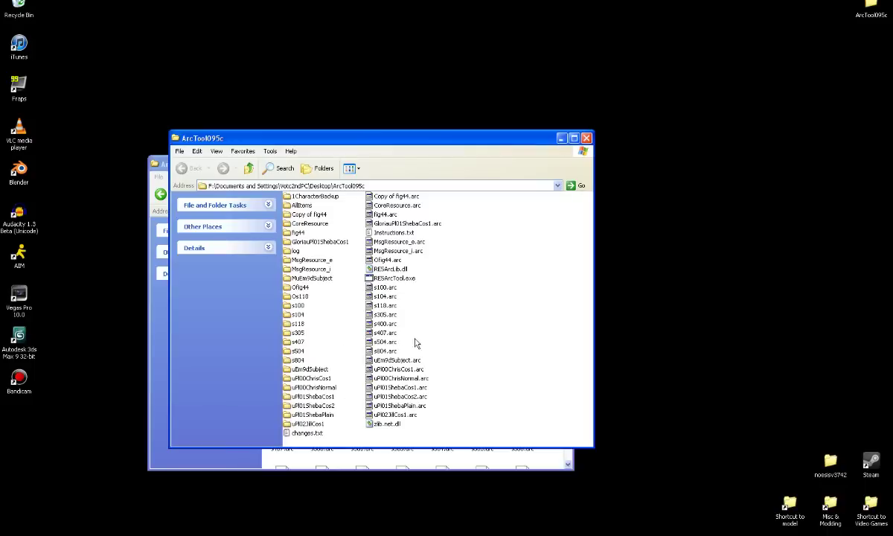
Launch RE5ArcTool.exe and extract s400.arc into the ArcTool095c folder
double_click(393, 277)
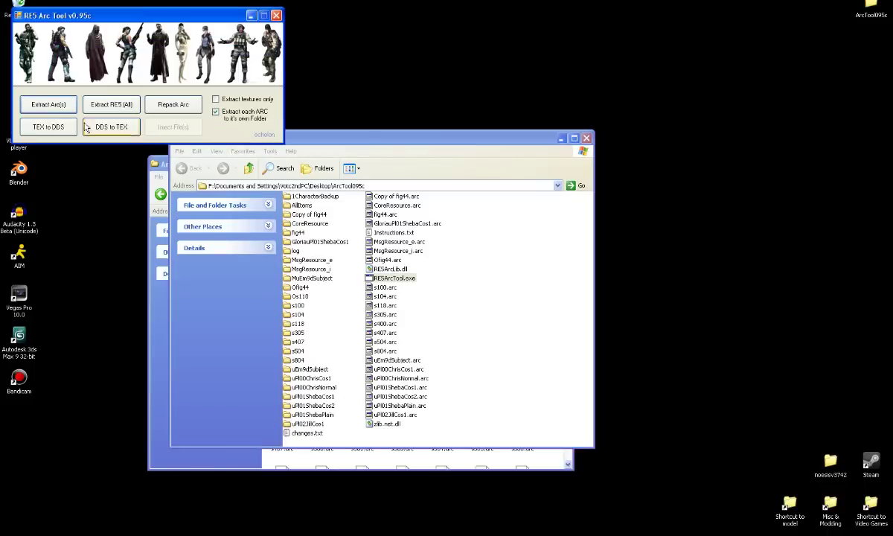
click(48, 104)
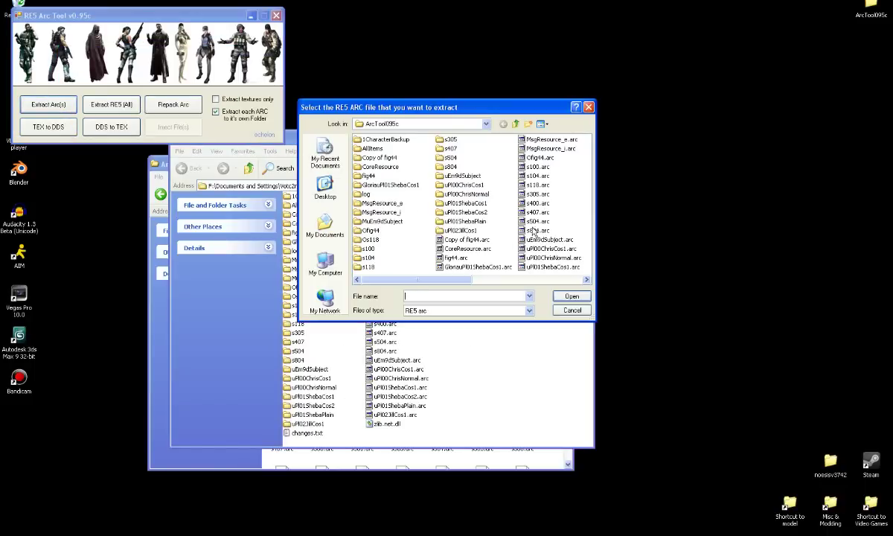
double_click(505, 195)
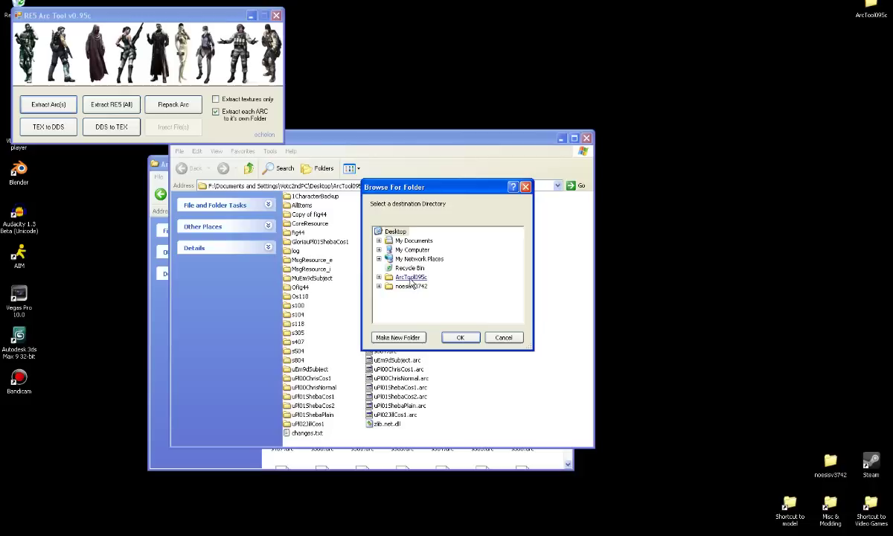
double_click(411, 278)
click(454, 337)
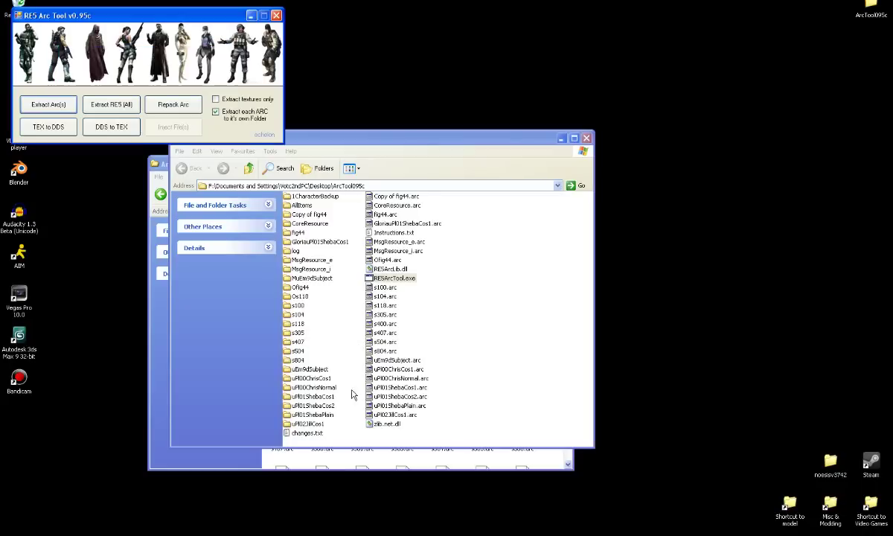
Browse the extracted files to the folder s400\stage\s400\soft\merce
double_click(297, 342)
click(309, 246)
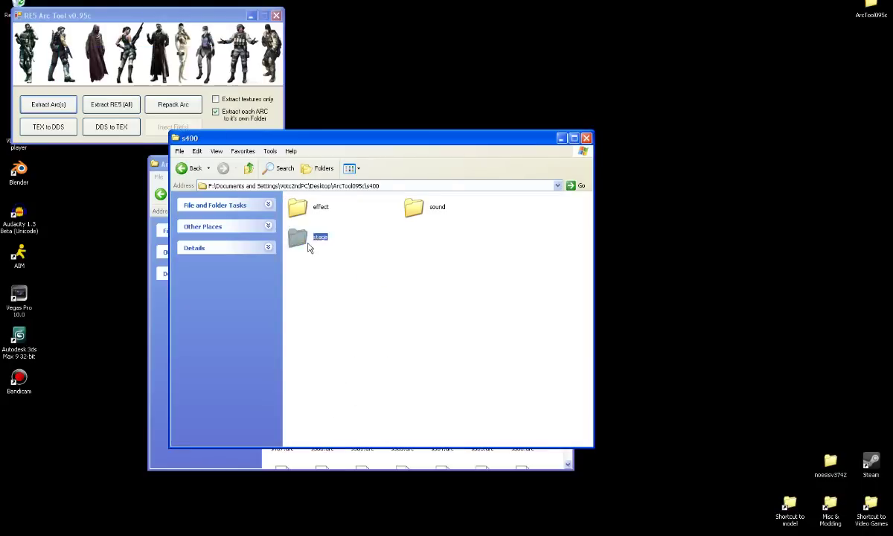
double_click(309, 246)
double_click(305, 214)
double_click(306, 234)
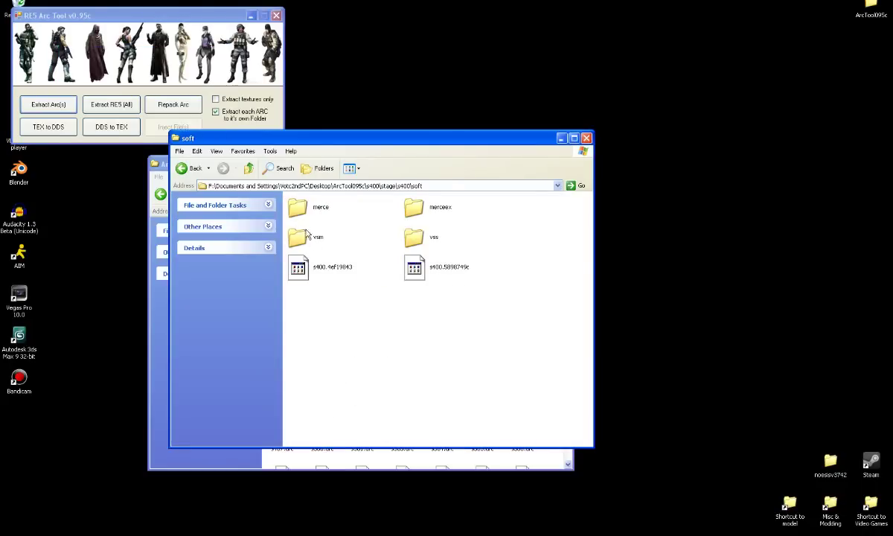
double_click(312, 213)
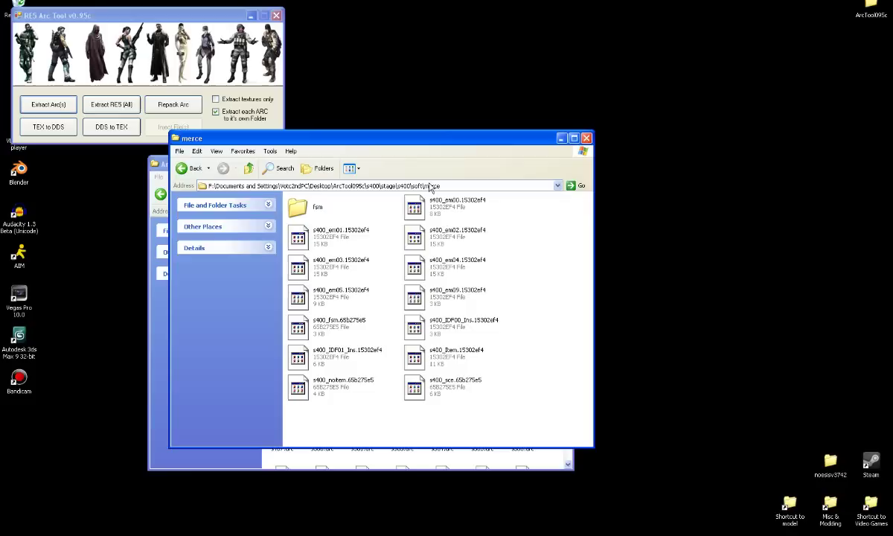
Copy s400_em00.15302ef4 from the merce folder into C:\Misc\Modding\re5\EMEditor, replacing the existing file
click(429, 214)
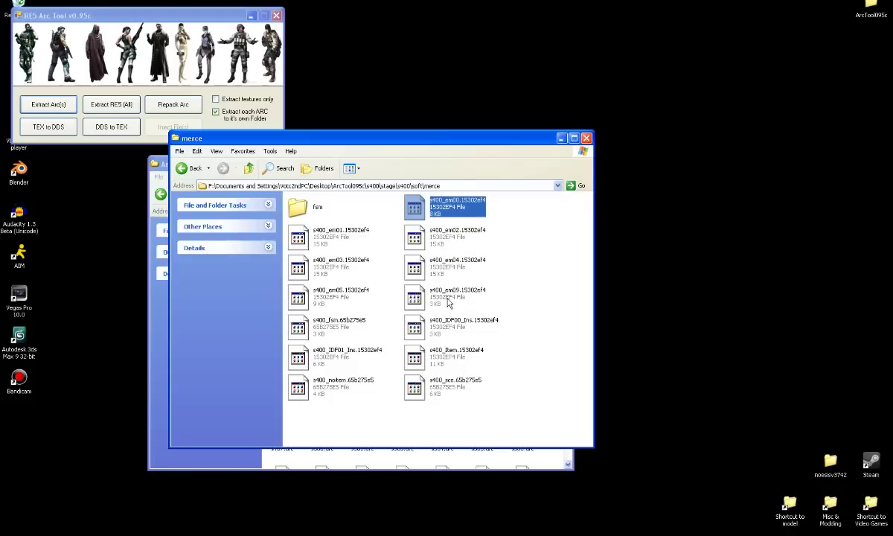
shift+click(422, 283)
click(426, 203)
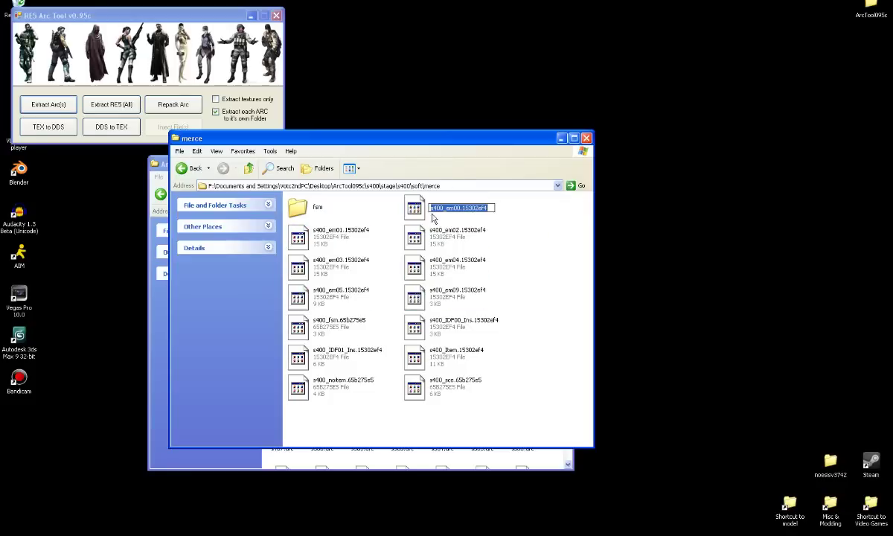
click(411, 206)
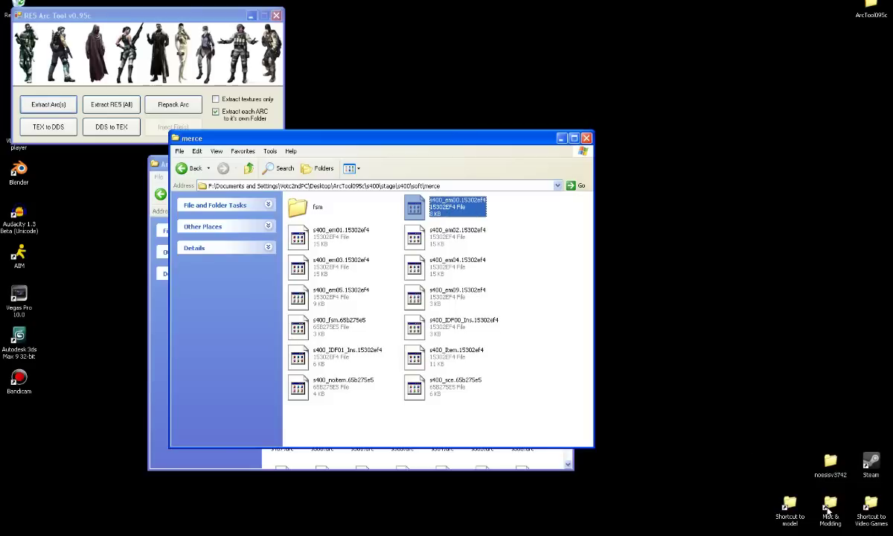
double_click(828, 508)
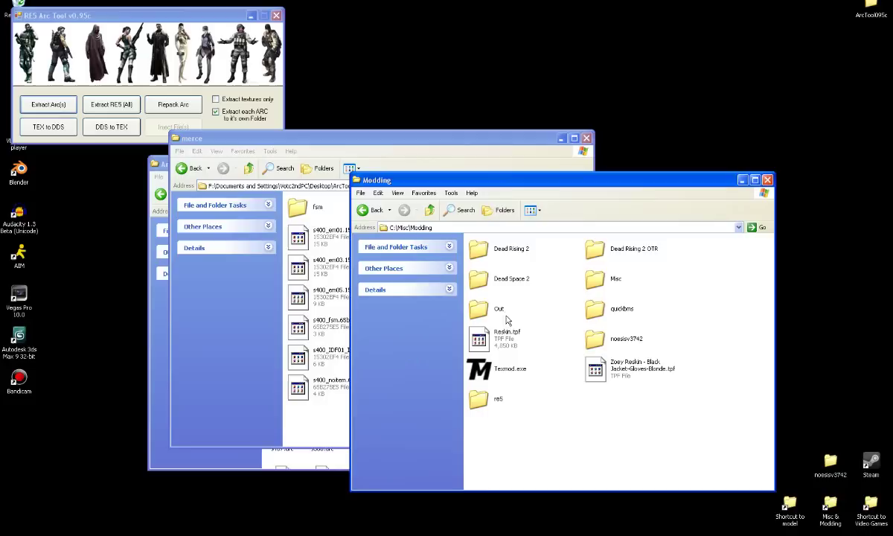
double_click(503, 398)
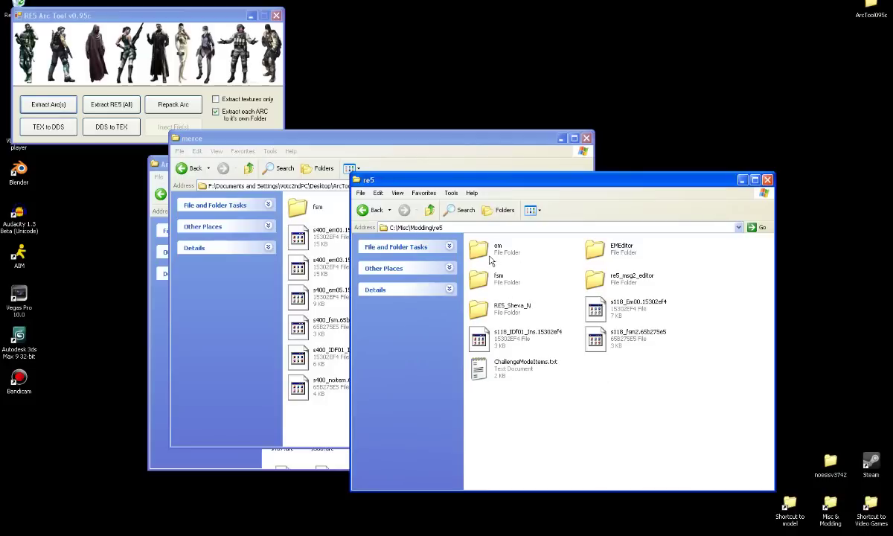
double_click(592, 245)
drag(512, 181, 413, 177)
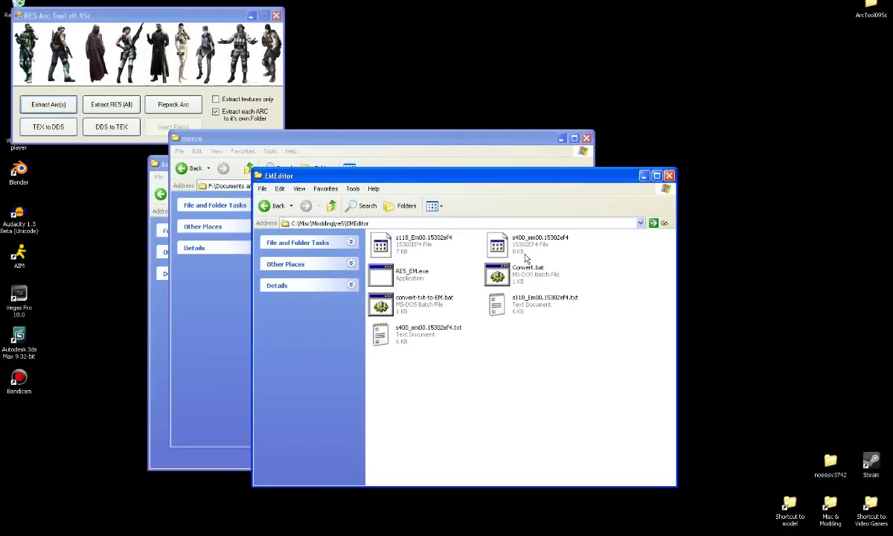
key(ctrl+v)
click(460, 307)
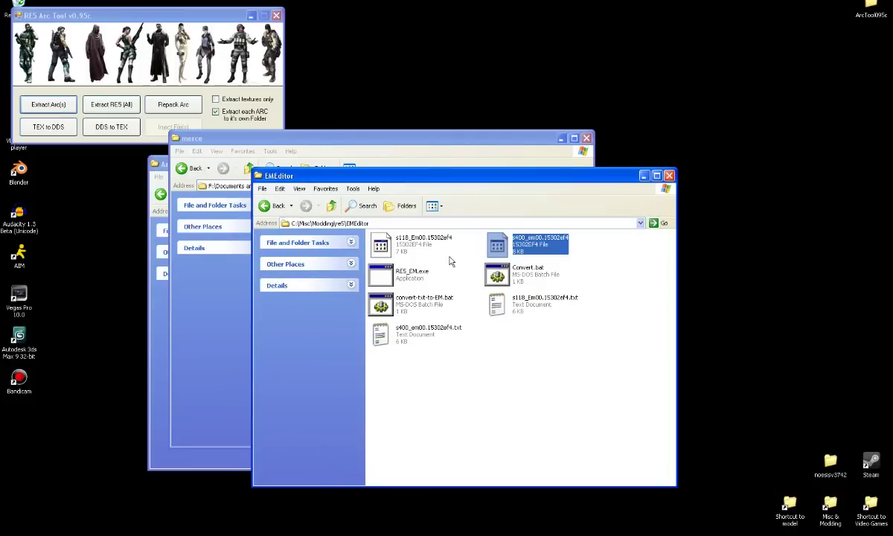
Delete the old text documents s118_Em00.15302ef4.txt and s400_em00.15302ef4.txt from the EMEditor folder
click(439, 343)
ctrl+click(521, 301)
key(Delete)
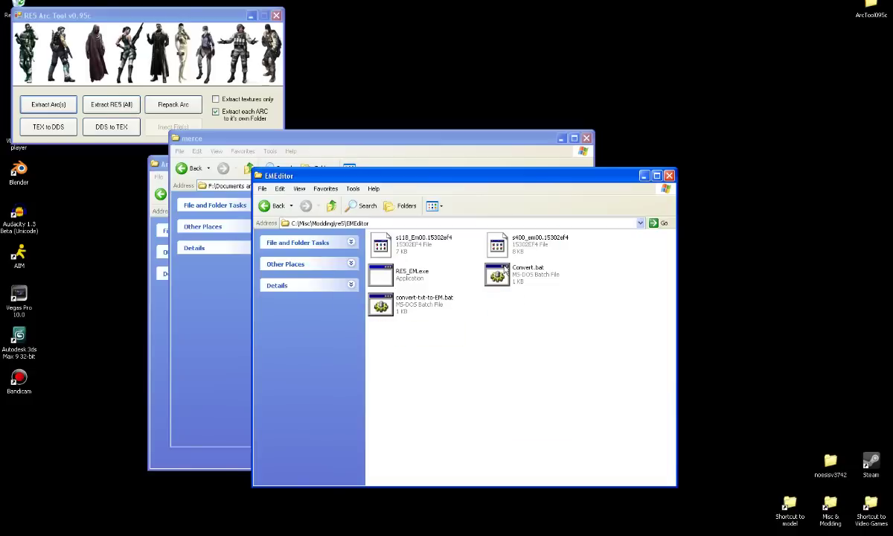
Convert s400_em00.15302ef4 to a text file and open that text file in Notepad
click(506, 237)
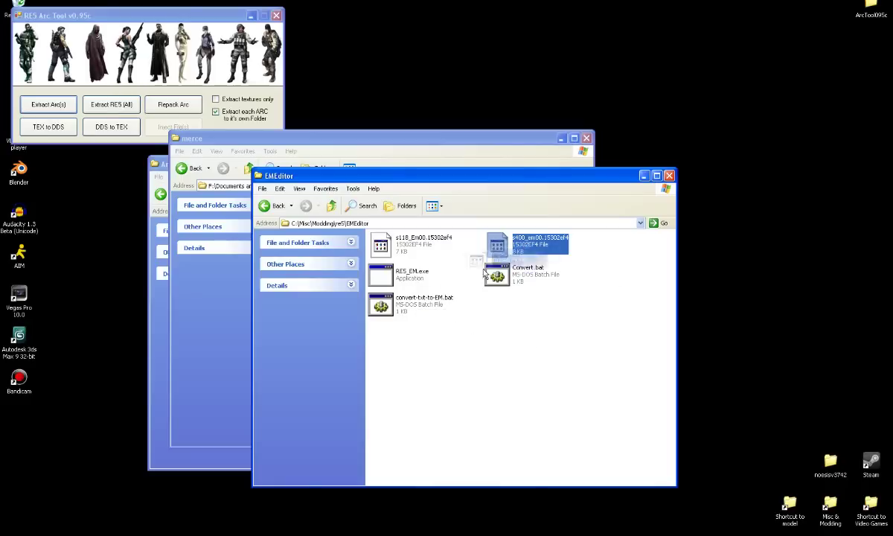
click(488, 338)
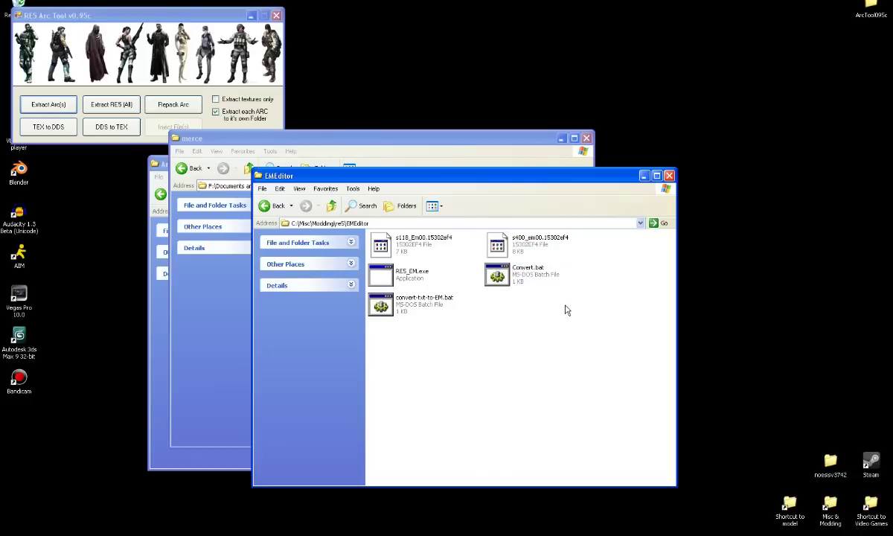
double_click(534, 306)
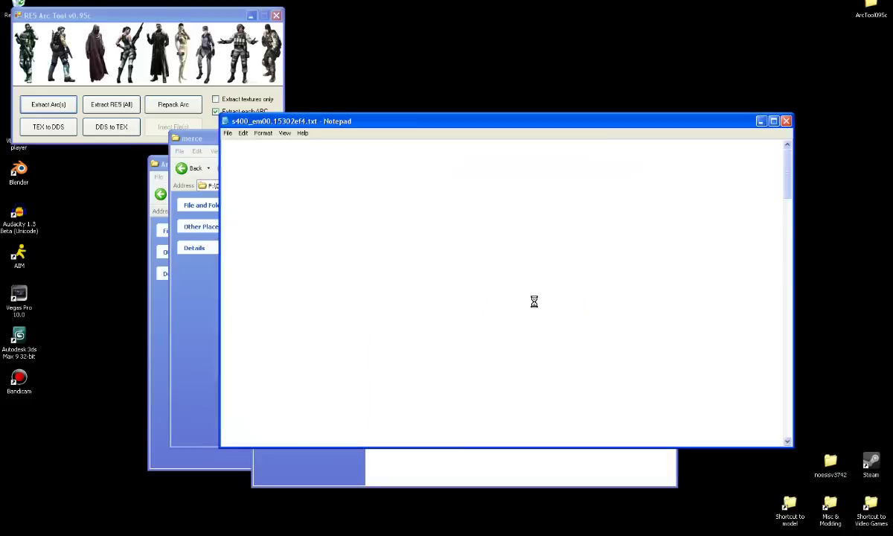
drag(356, 125, 270, 130)
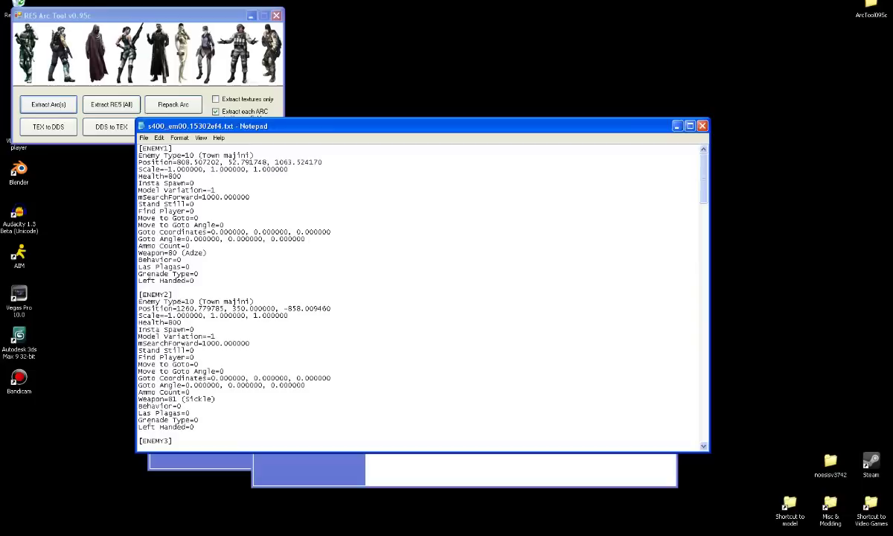
Try out the Insta Spawn value 1 for ENEMY1 and retype its Model variation as -1
drag(195, 183, 191, 183)
text(1)
text(0)
key(Down)
key(End)
key(BackSpace)
key(BackSpace)
text(-1)
key(BackSpace)
text(1)
key(BackSpace)
text(0)
key(BackSpace)
text(0)
Set ENEMY1's health to 900 and its enemy type number to 11
click(182, 260)
scroll(195, 280, down, 3)
scroll(194, 280, up, 3)
text(9)
click(190, 155)
key(BackSpace)
text(1)
Save the edited s400_em00.15302ef4.txt file and close it
click(144, 137)
click(153, 173)
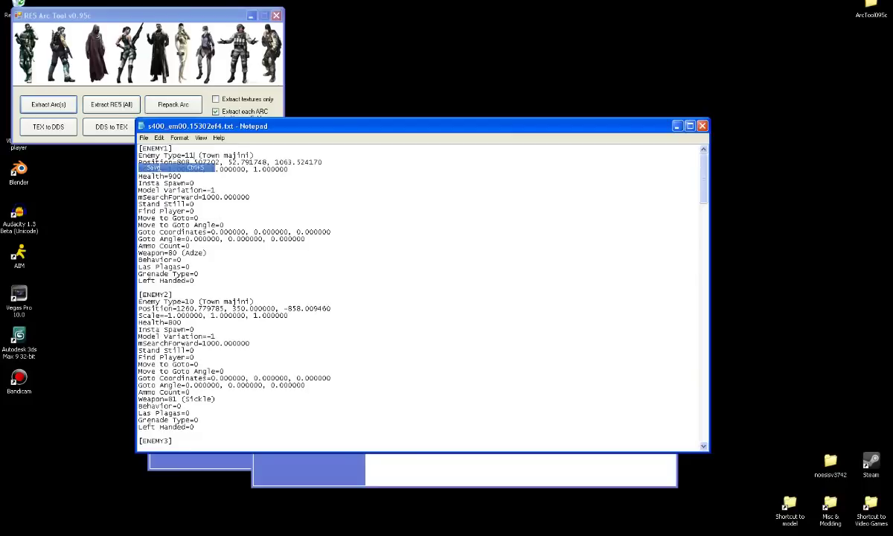
click(702, 126)
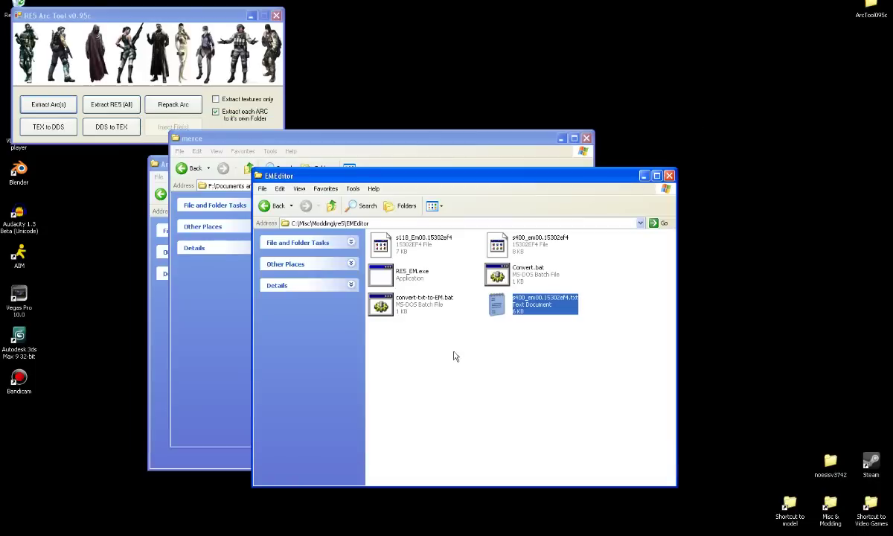
View the command line stored in Convert.bat and close the file
click(494, 304)
right_click(506, 282)
click(525, 295)
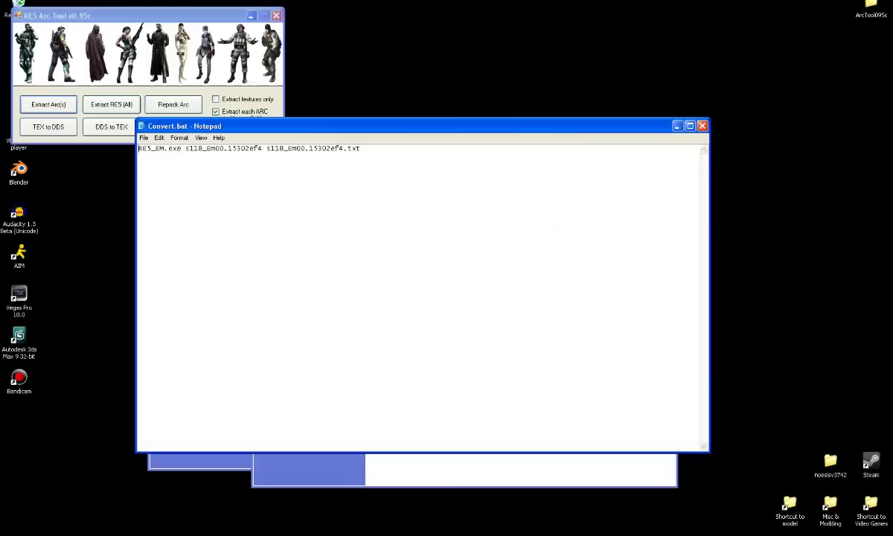
click(703, 126)
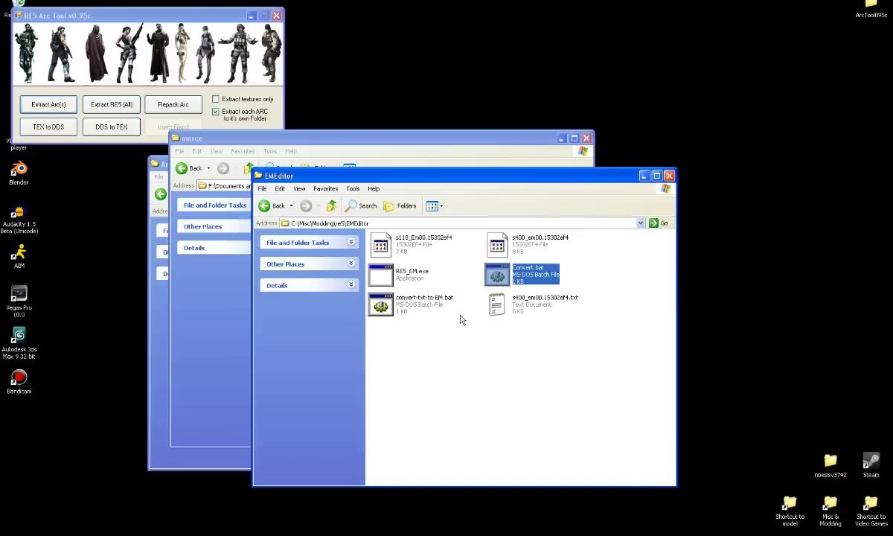
View the command line stored in convert-txt-to-EM.bat and close the file
right_click(421, 304)
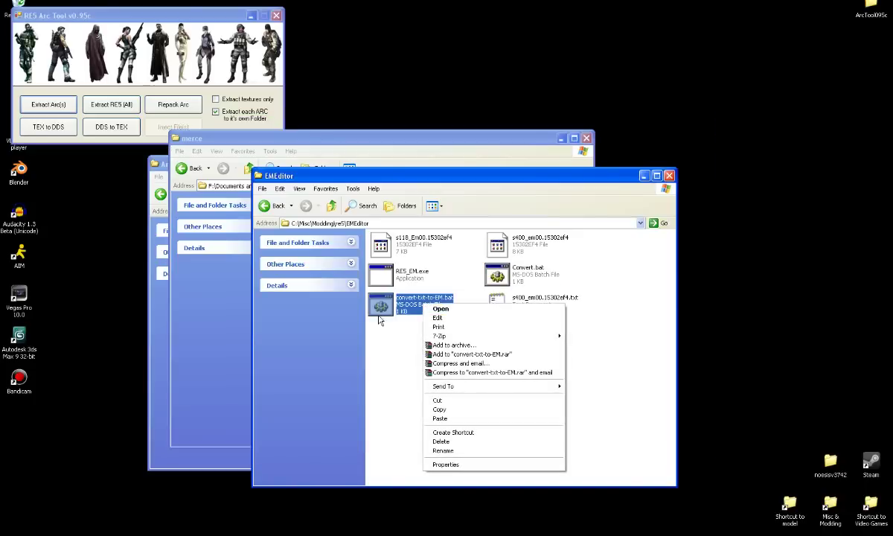
click(438, 317)
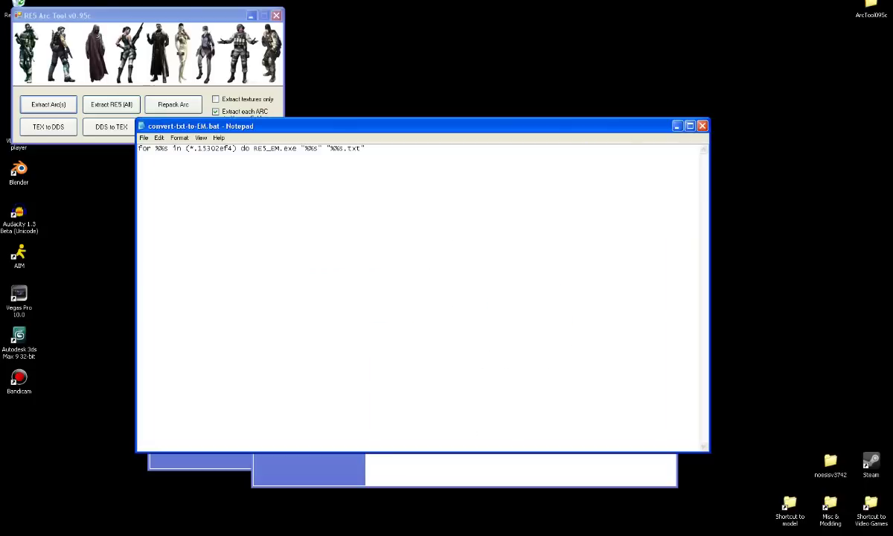
click(702, 126)
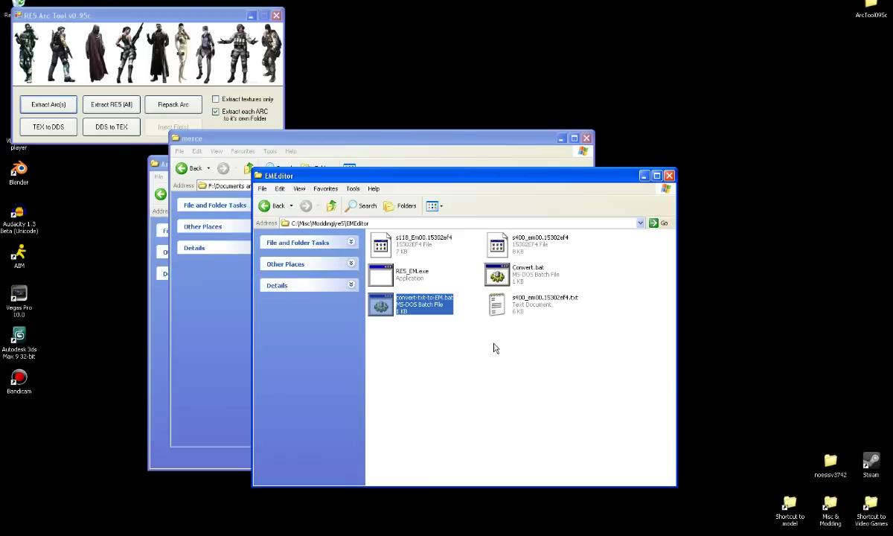
Run convert-txt-to-EM.bat and copy s400_em00.15302ef4 from EMEditor into the extracted merce folder, replacing the original file
click(418, 314)
click(467, 307)
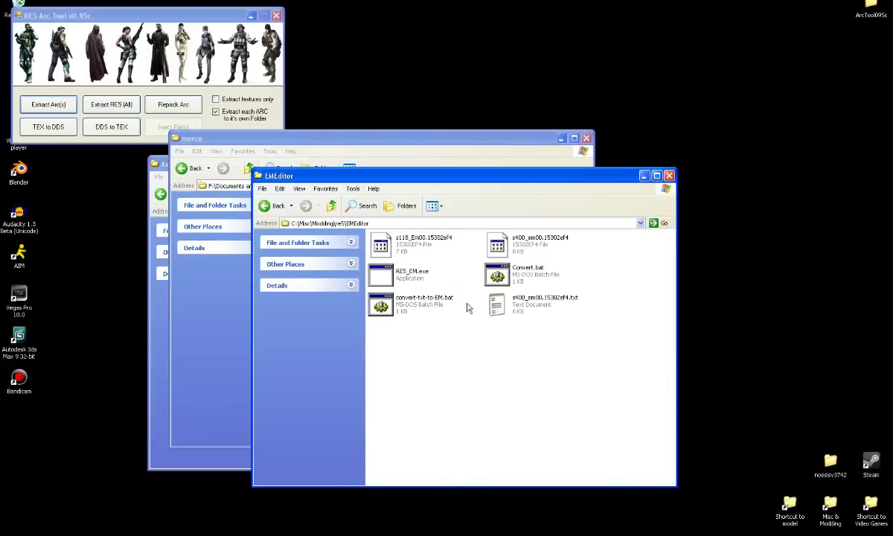
click(517, 247)
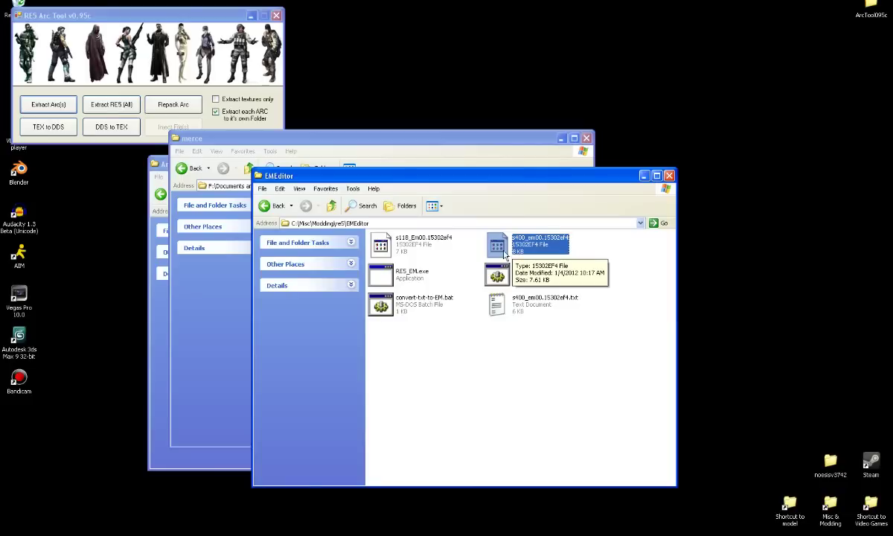
click(198, 350)
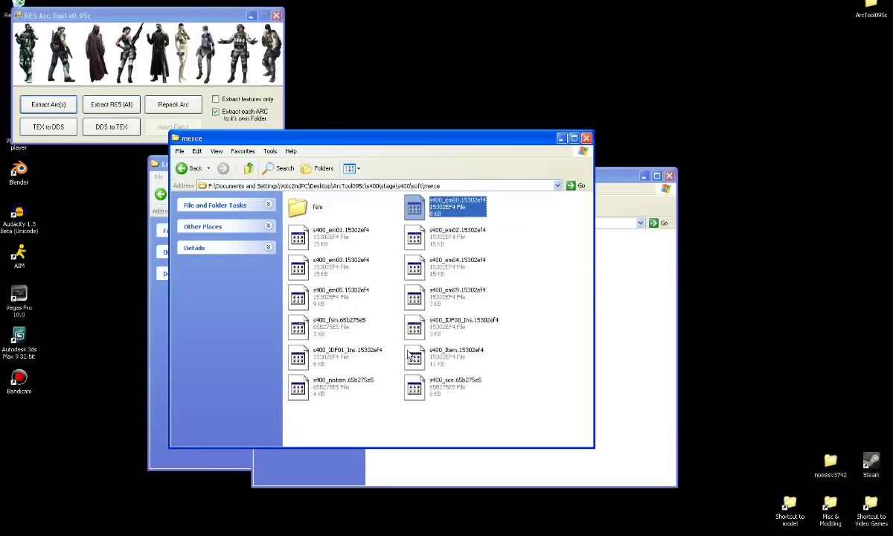
key(ctrl+v)
click(450, 307)
Go back up from the merce folder to the ArcTool095c folder
key(BackSpace)
key(BackSpace)
key(BackSpace)
key(BackSpace)
key(BackSpace)
Repack the extracted s400 folder with RE5 Arc Tool, saving it over s400.arc in the ArcTool095c folder
click(190, 105)
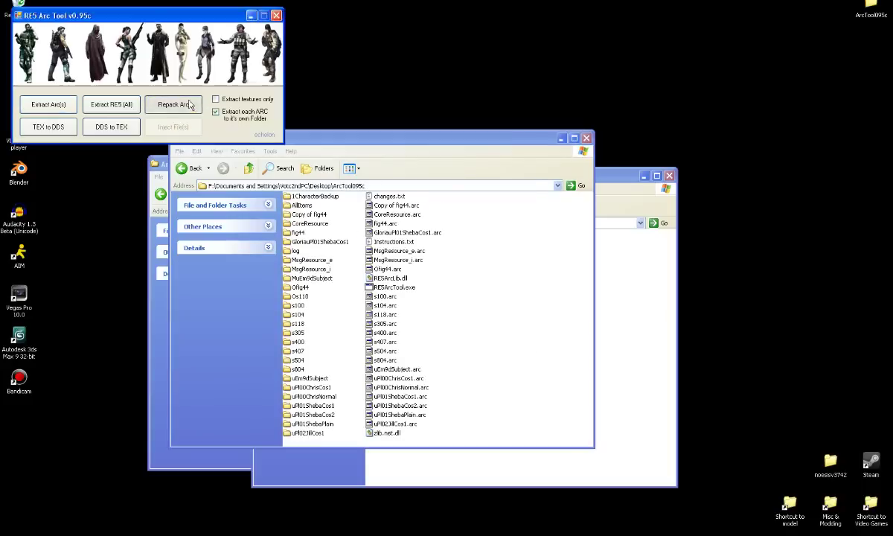
scroll(454, 305, down, 4)
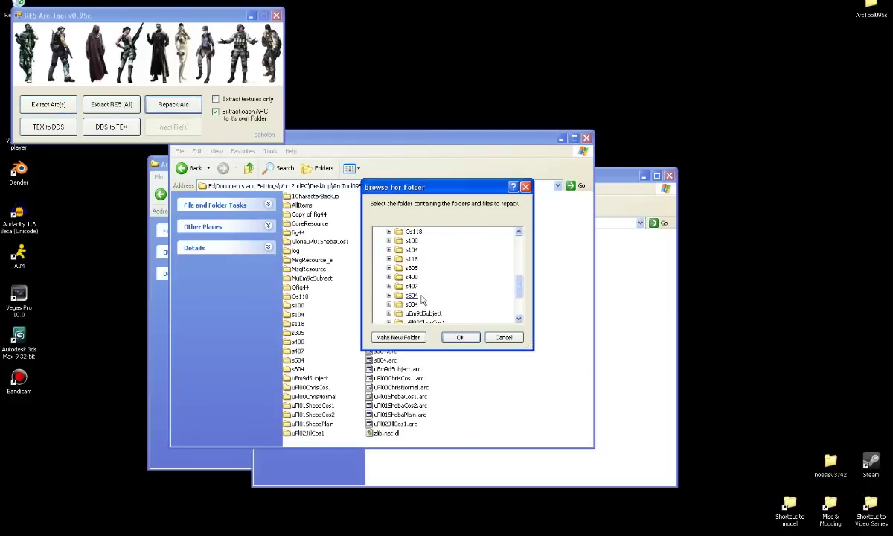
double_click(412, 295)
key(Return)
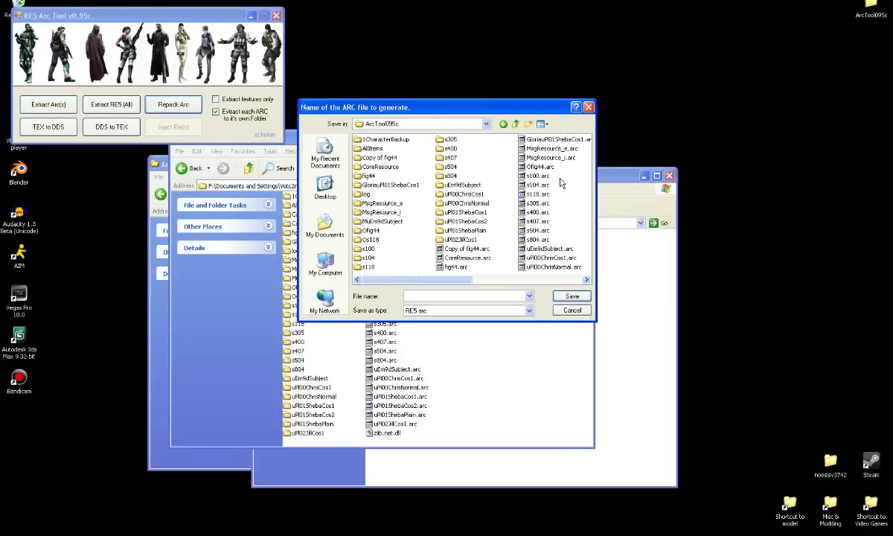
double_click(538, 213)
click(412, 294)
click(438, 291)
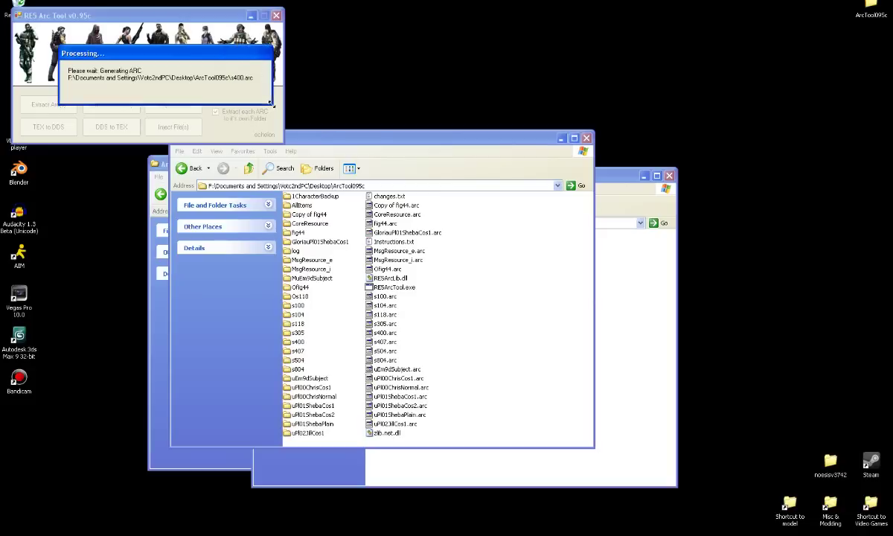
Select the repacked s400.arc and switch to the game's nativePC\Image\Archive folder
click(385, 334)
key(alt+Tab)
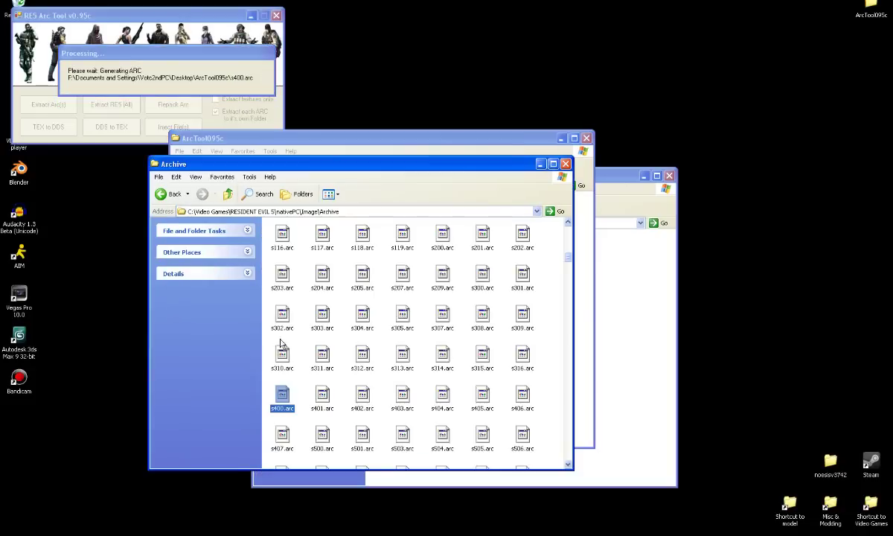